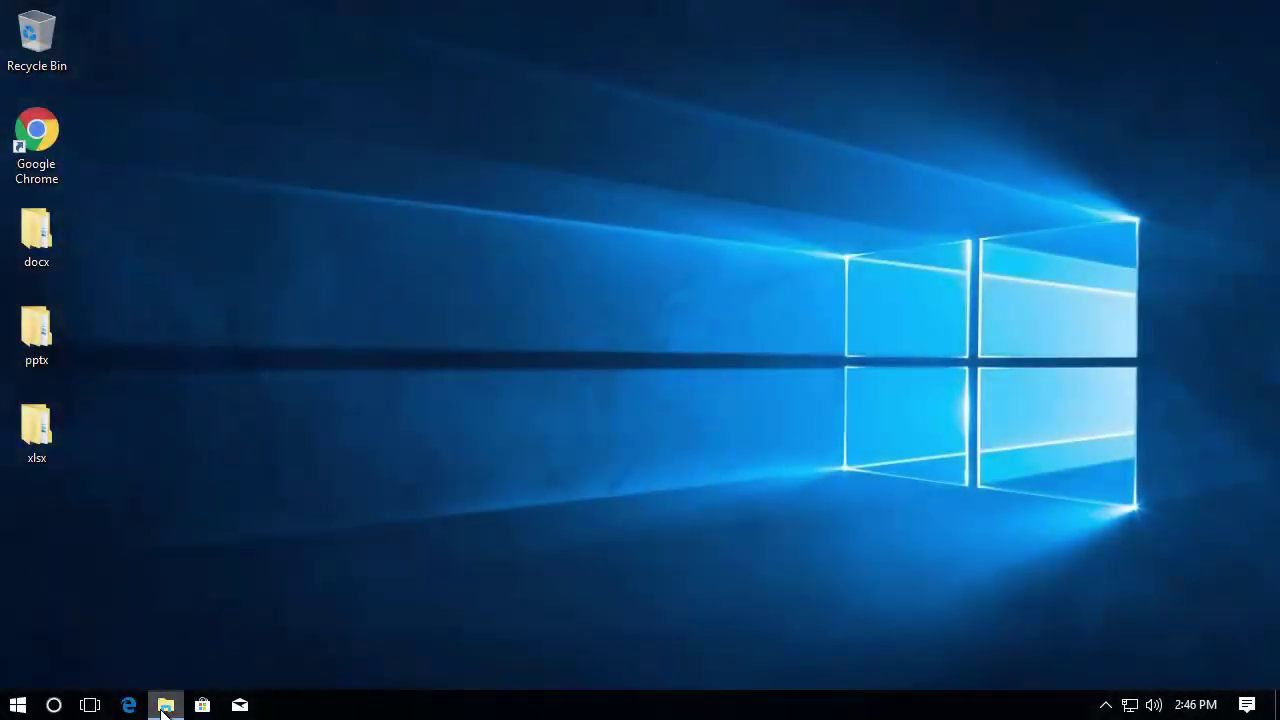
Launch the DCProtectInstall installer from the Downloads folder and allow it to make changes to the device
left_click(163, 706)
left_click(362, 224)
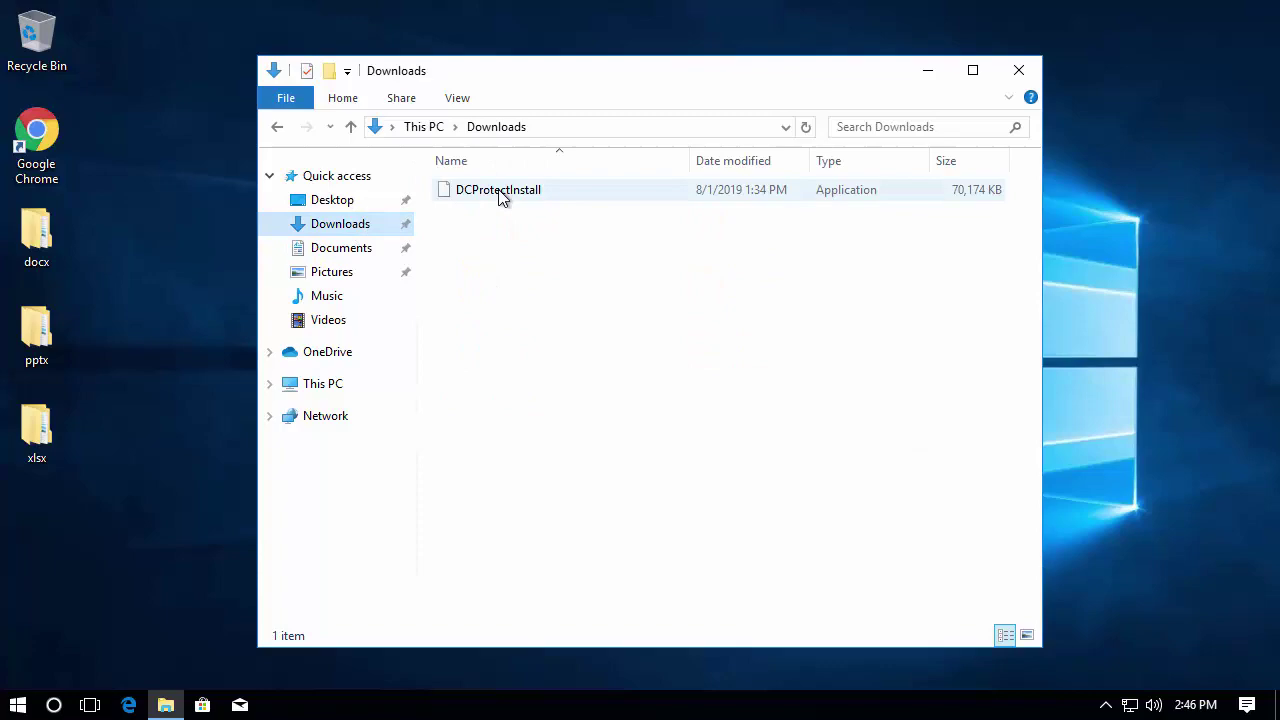
left_click(500, 190)
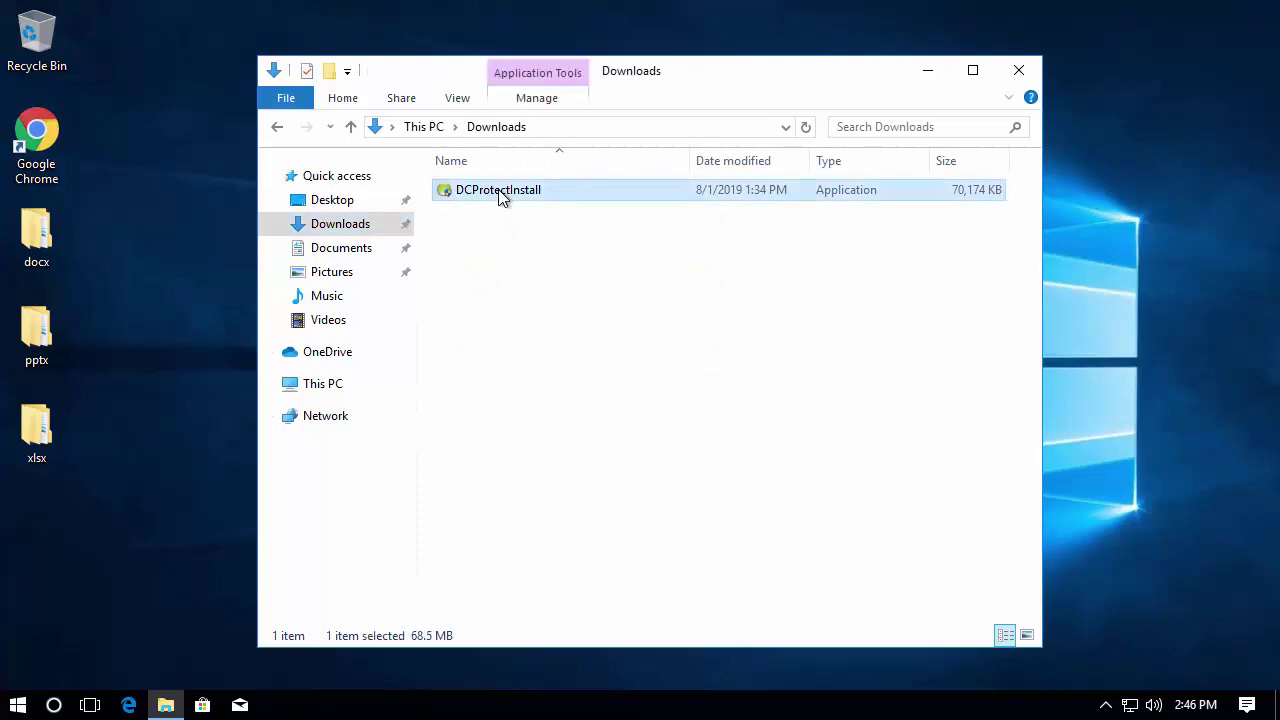
double_click(499, 191)
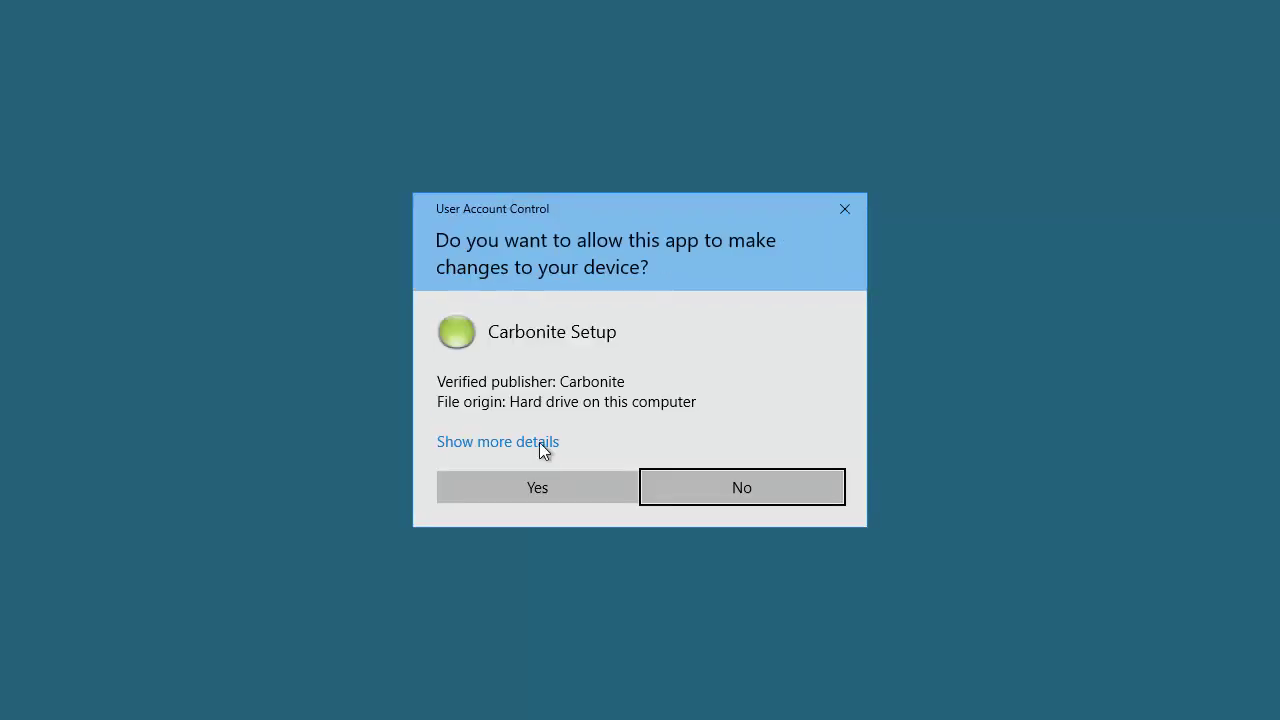
left_click(540, 487)
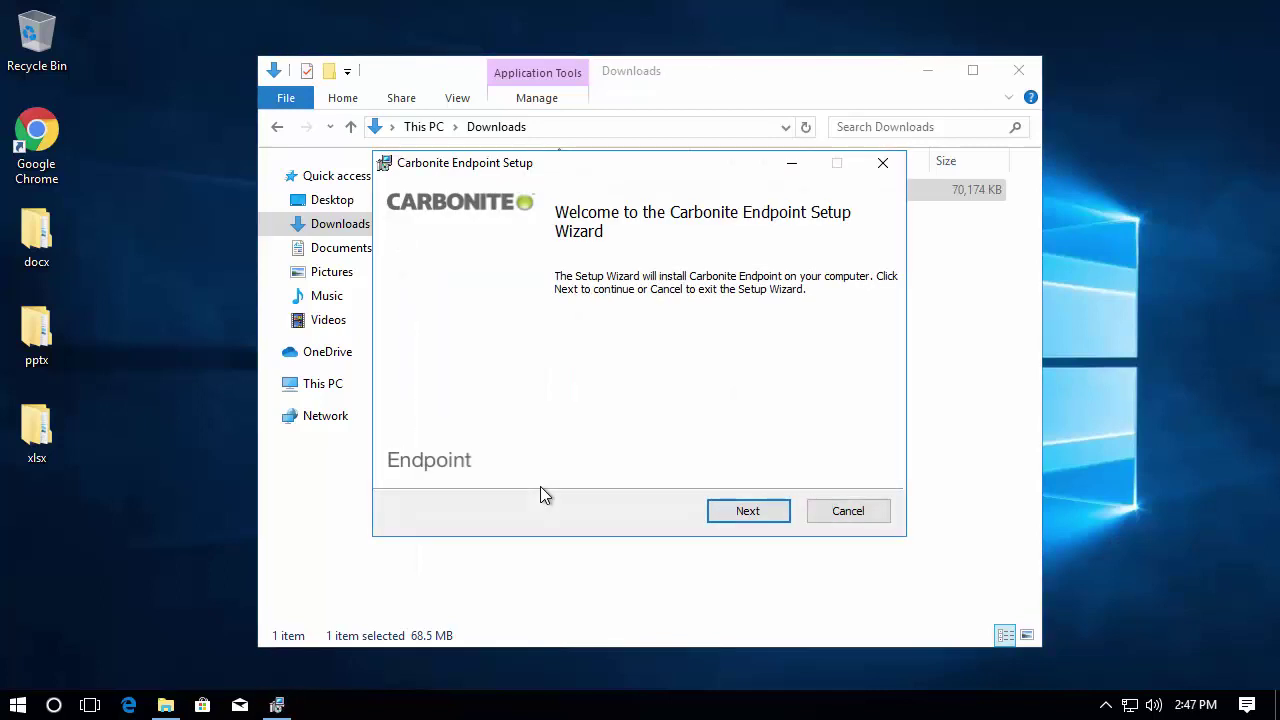
Accept the Terms of Service and install Carbonite Endpoint with the default destination folder, C:\ cache drive and shortcut and launch options
left_click(755, 512)
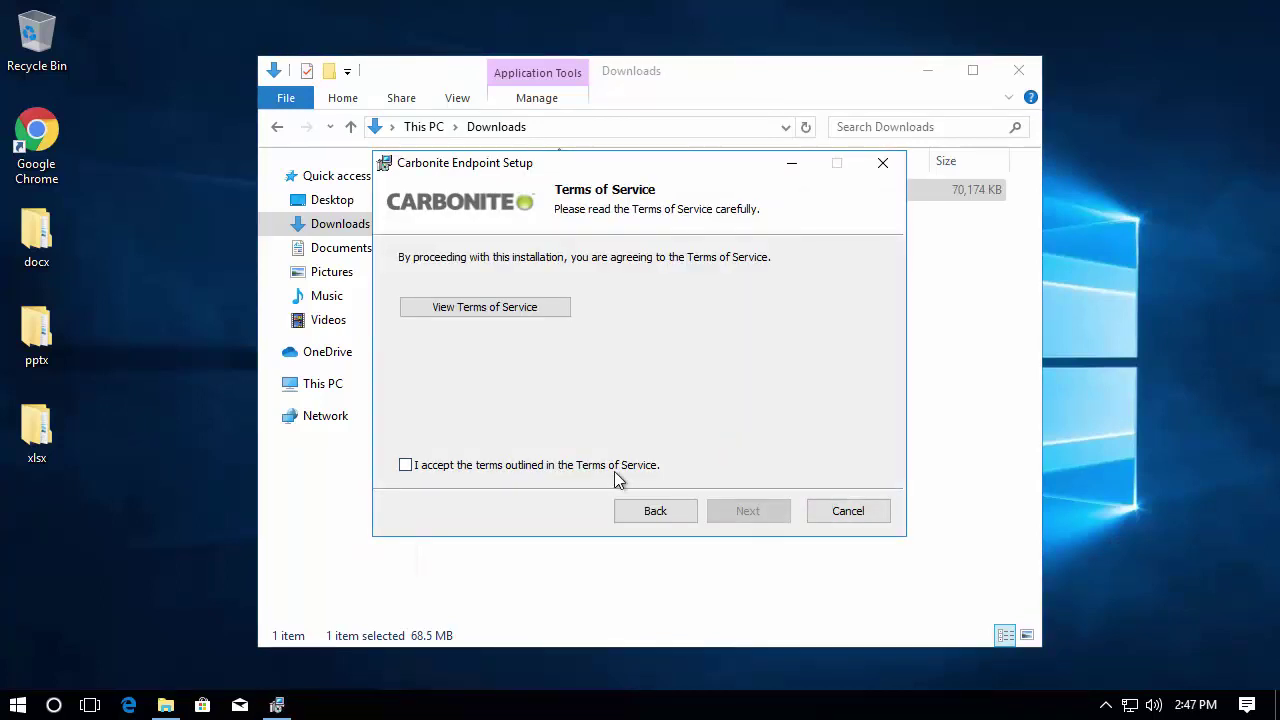
left_click(614, 468)
left_click(750, 511)
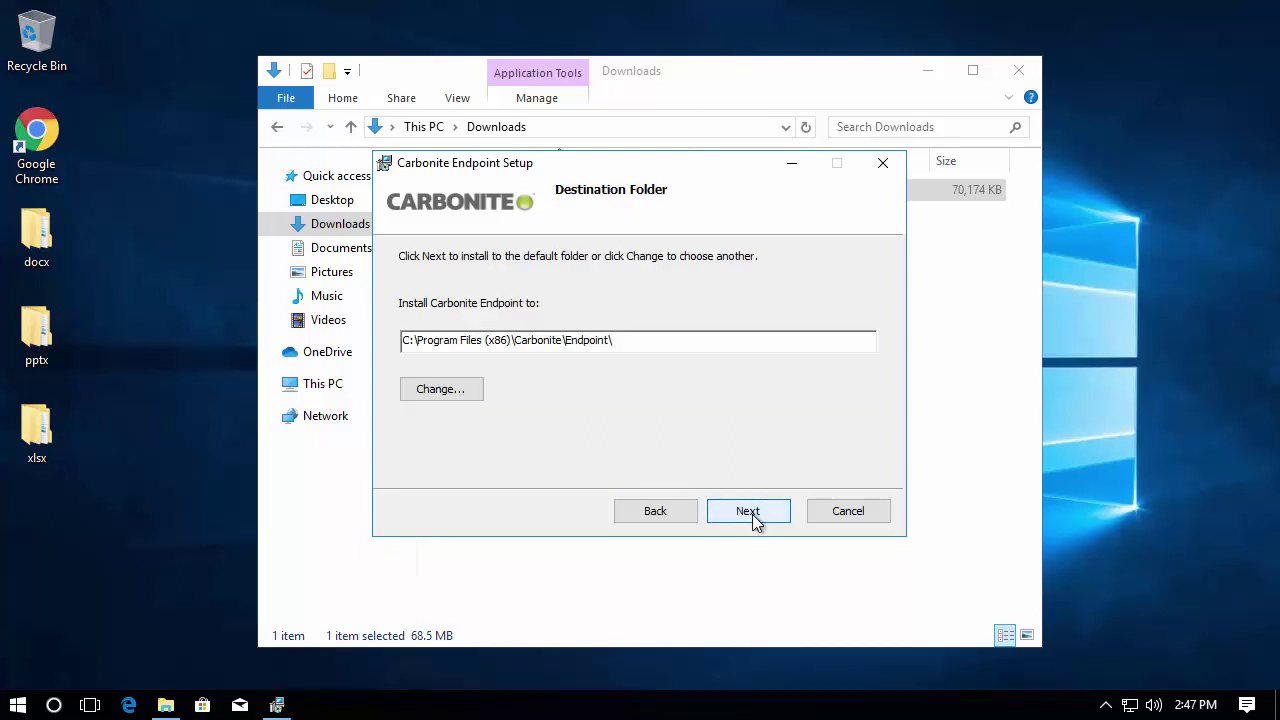
left_click(752, 512)
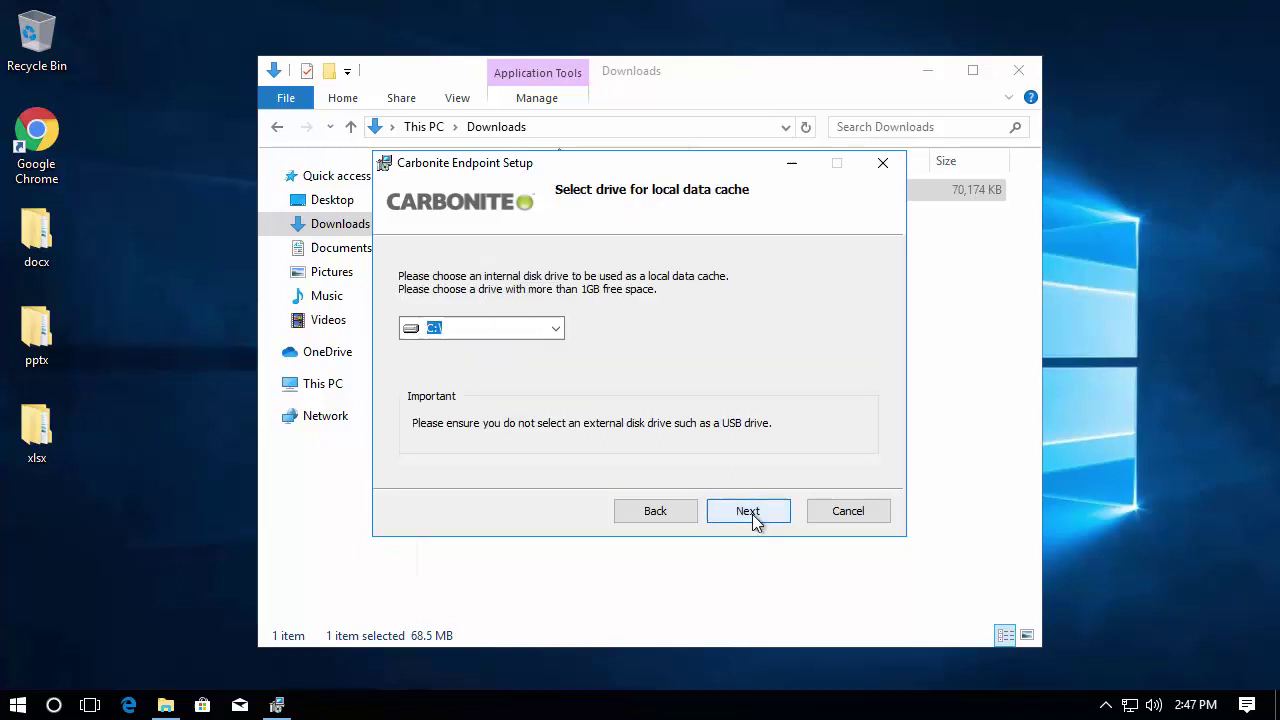
left_click(752, 514)
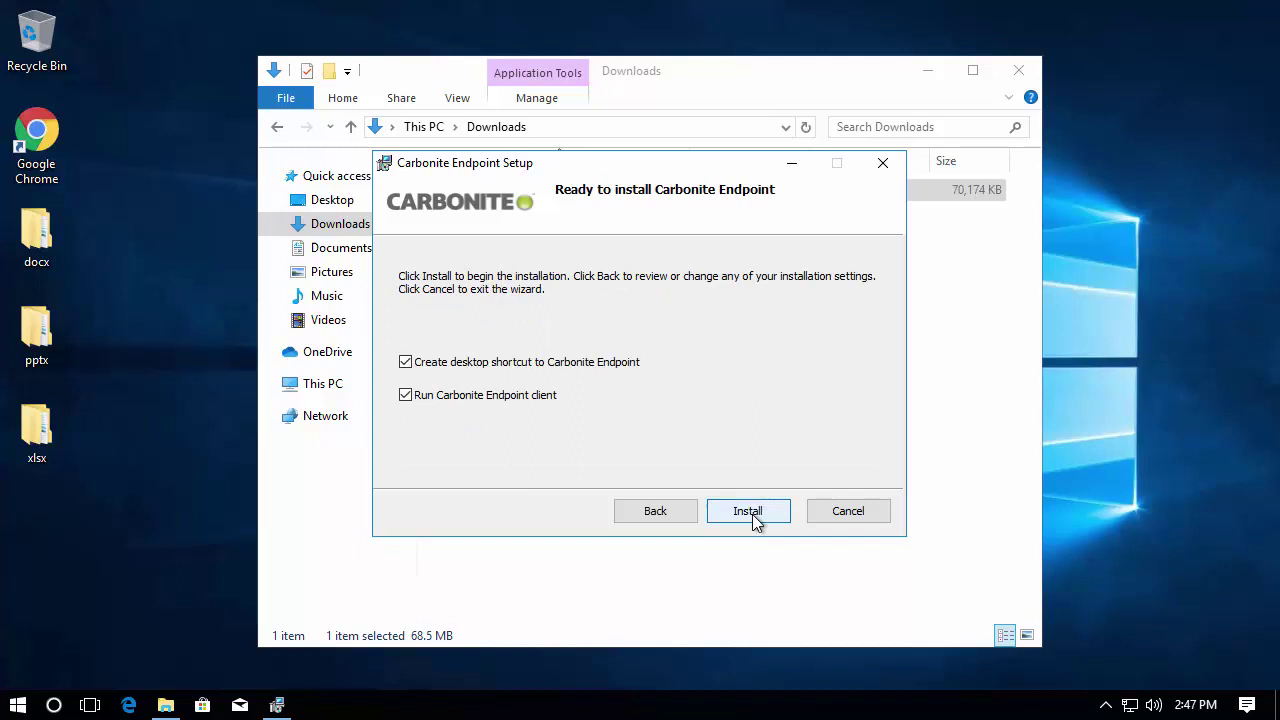
left_click(752, 514)
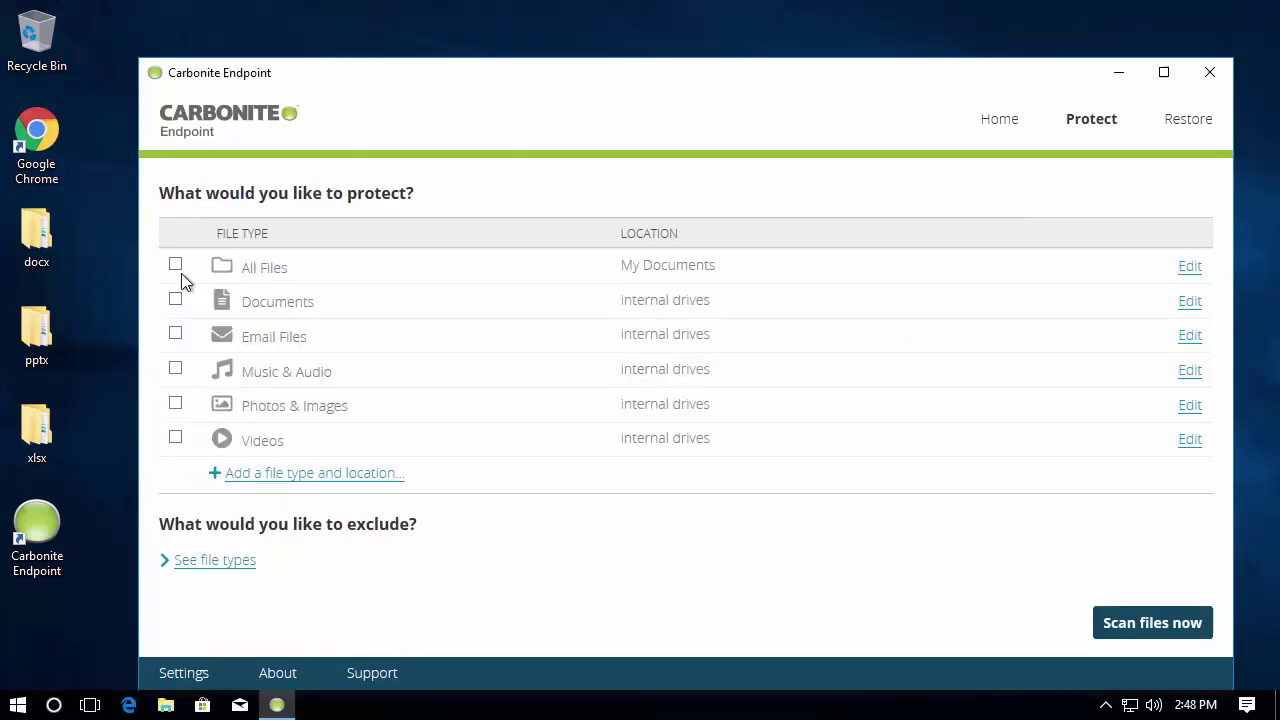
Enable protection for All Files and add the OneDrive folder as a specific location for that inclusion
left_click(176, 266)
left_click(1191, 267)
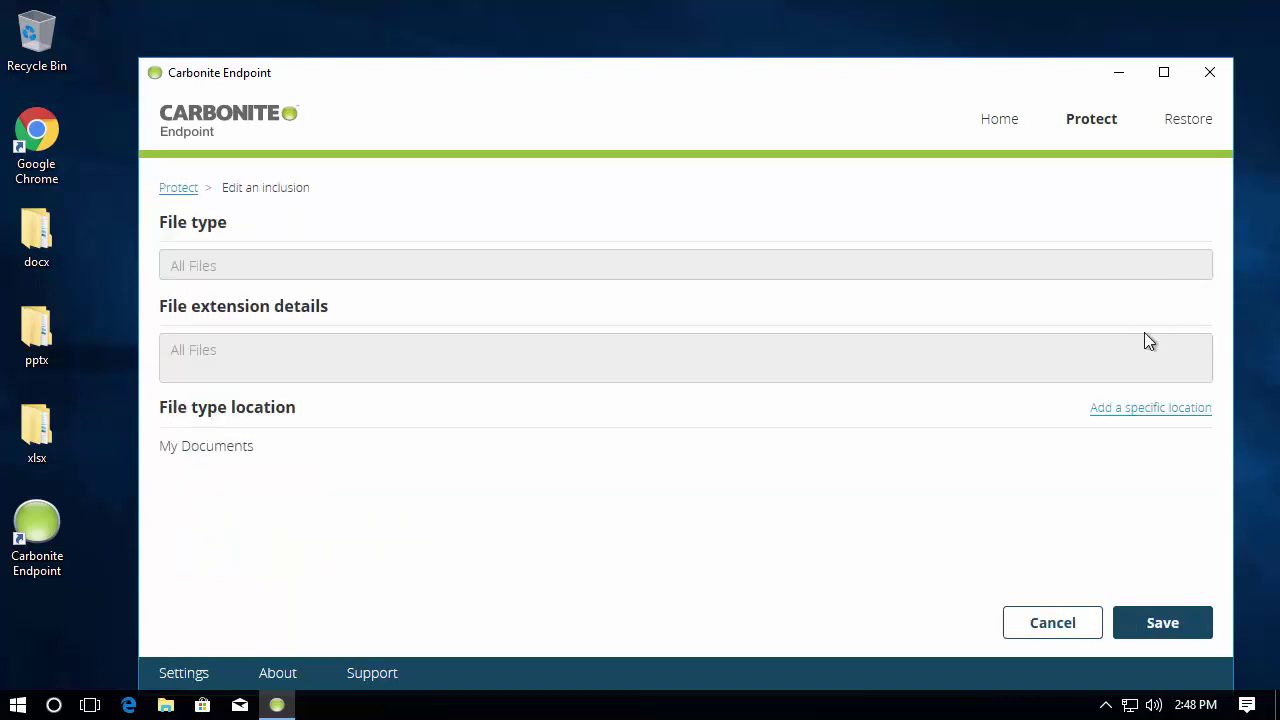
left_click(1143, 410)
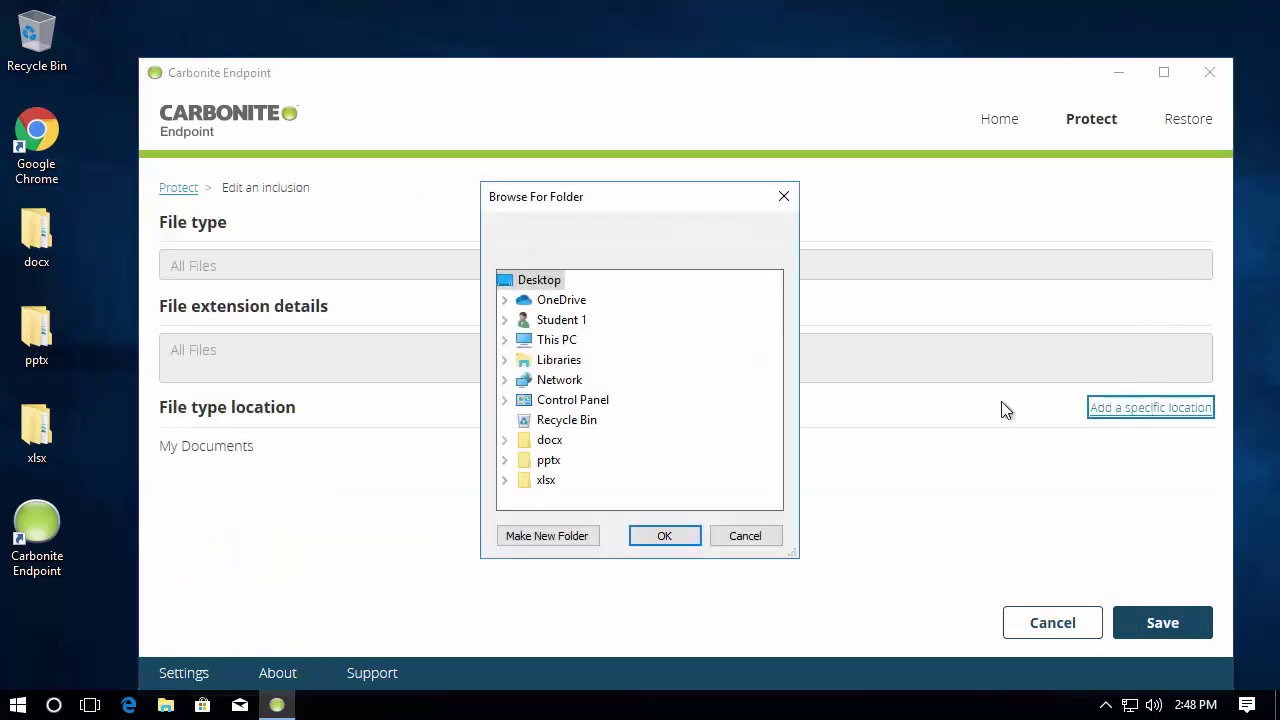
left_click(548, 302)
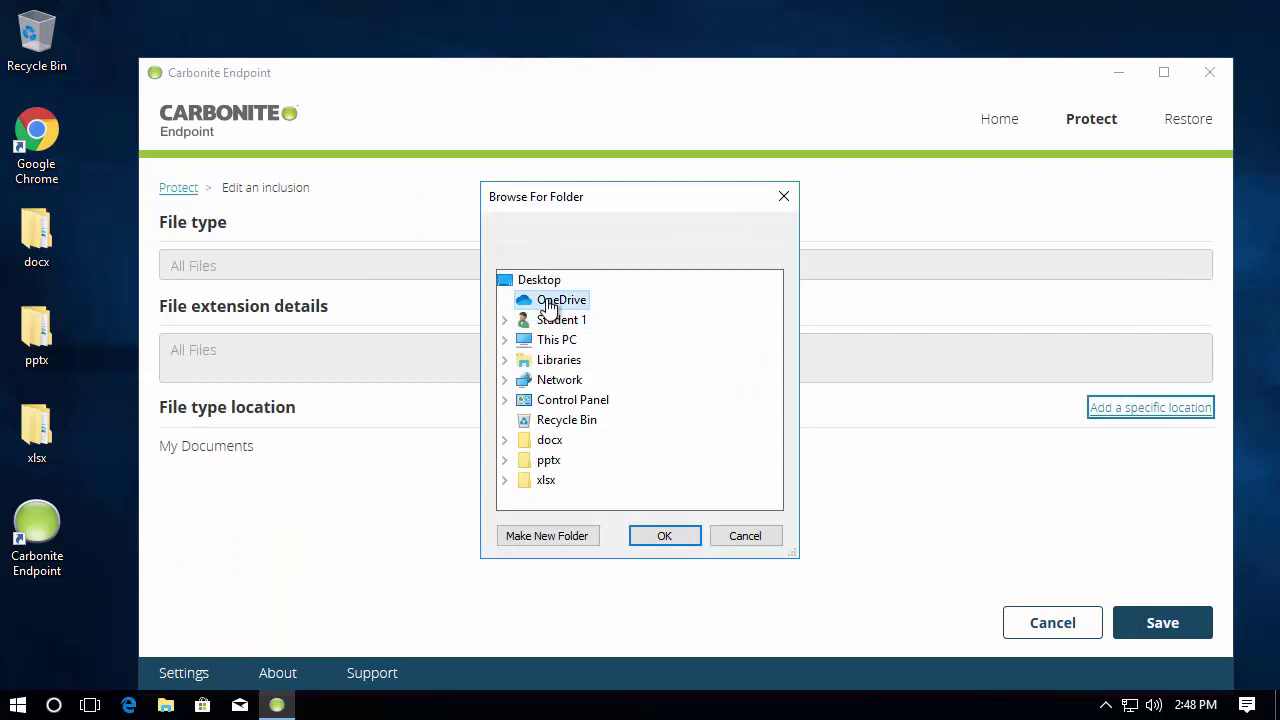
left_click(662, 537)
Add the user profile's Desktop folder as another specific location for the All Files inclusion
left_click(1108, 412)
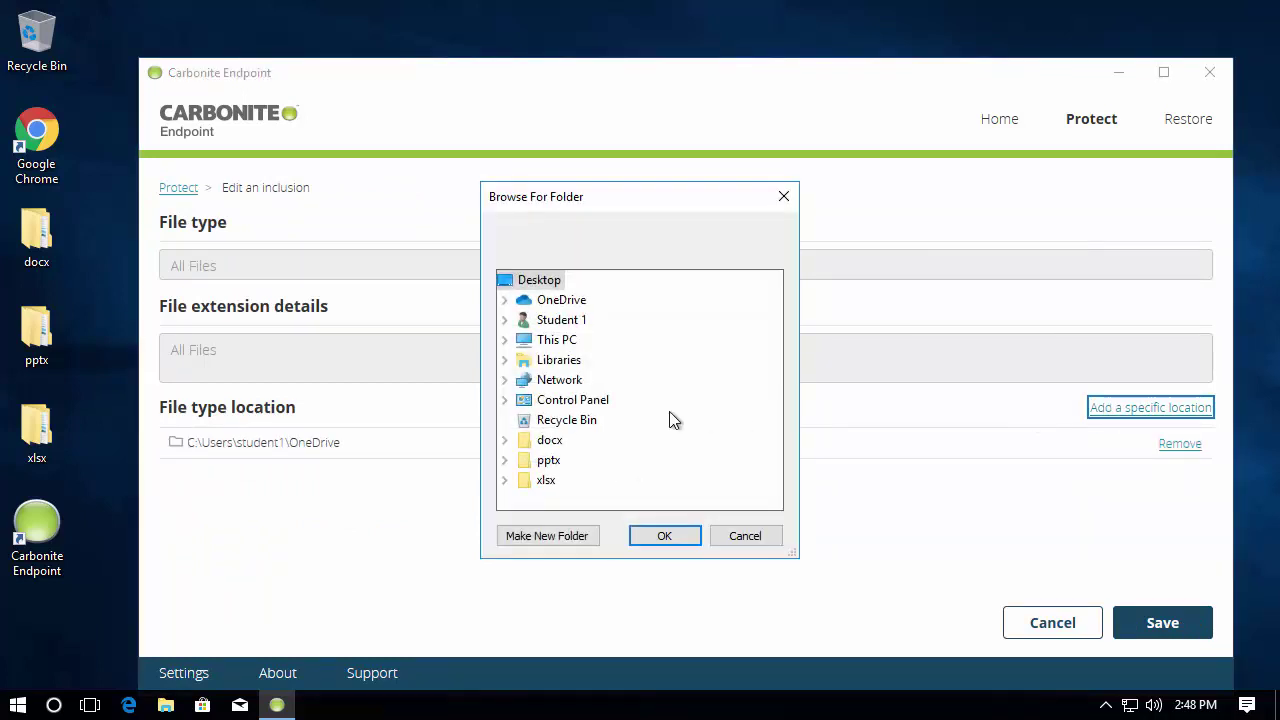
left_click(507, 320)
left_click(570, 322)
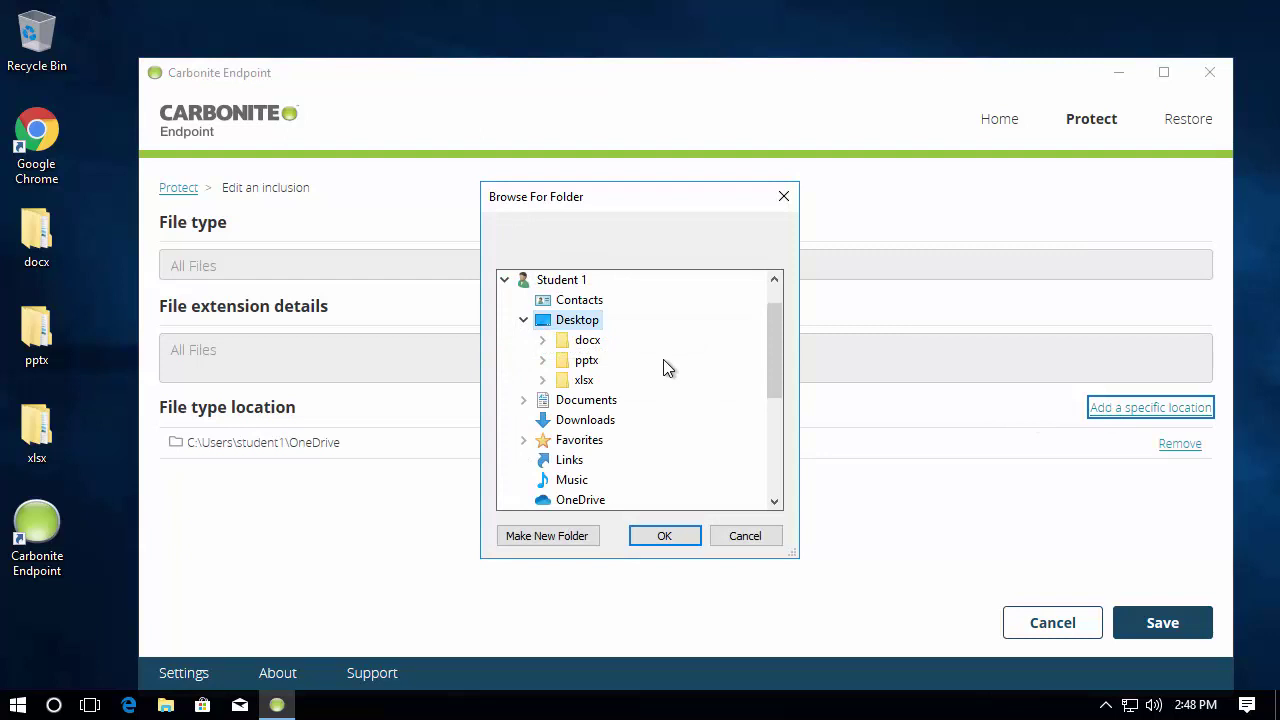
left_click(662, 535)
Add the user profile's Documents folder to the All Files inclusion, then save it and start a file scan
left_click(1104, 409)
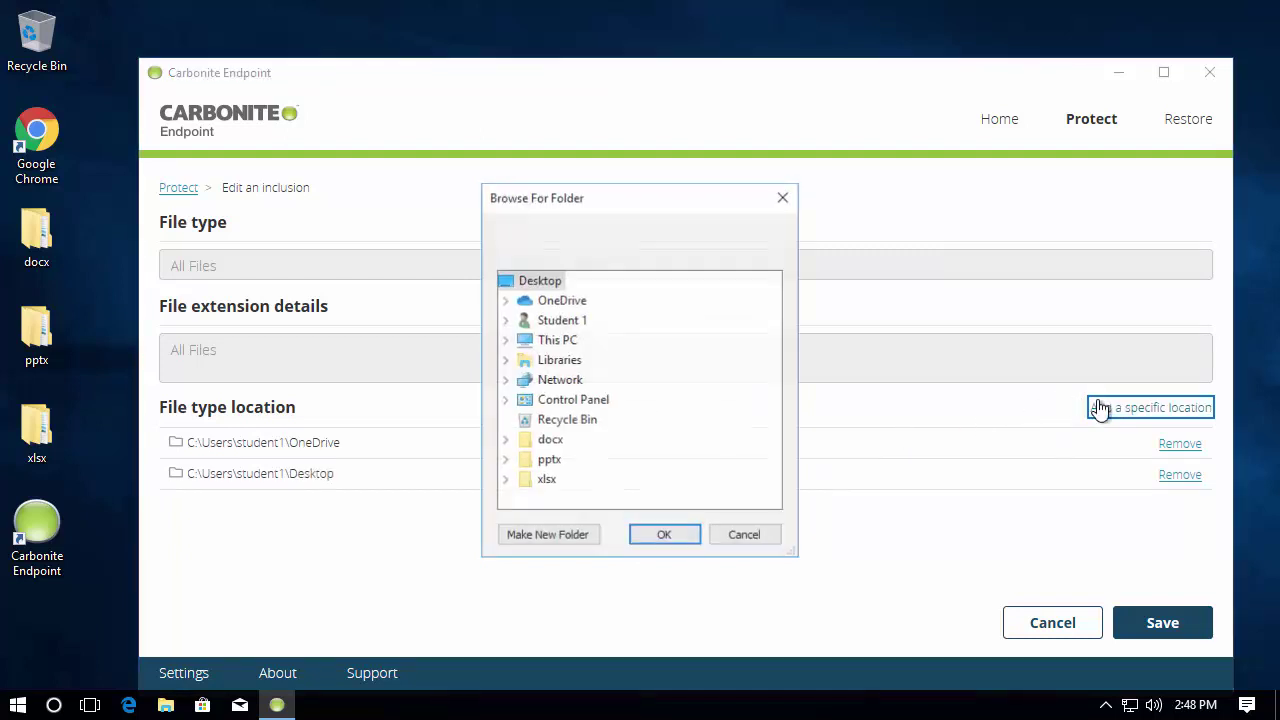
left_click(506, 321)
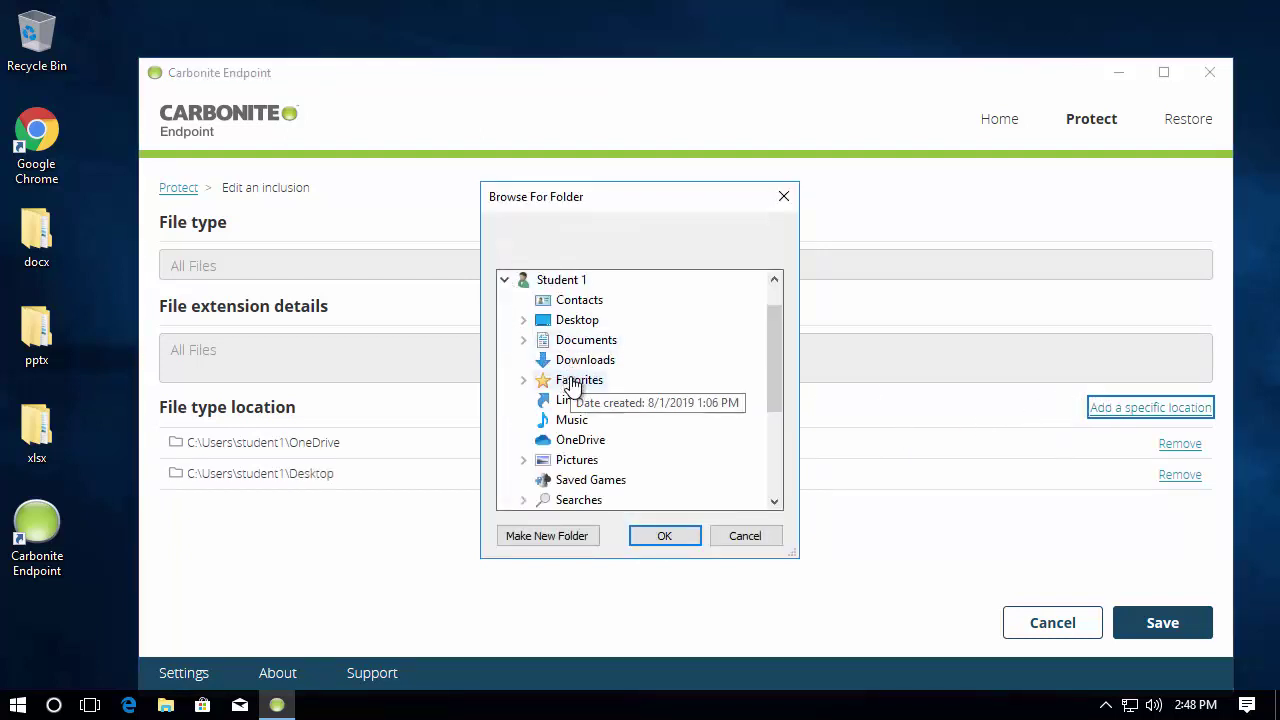
double_click(582, 341)
left_click(668, 535)
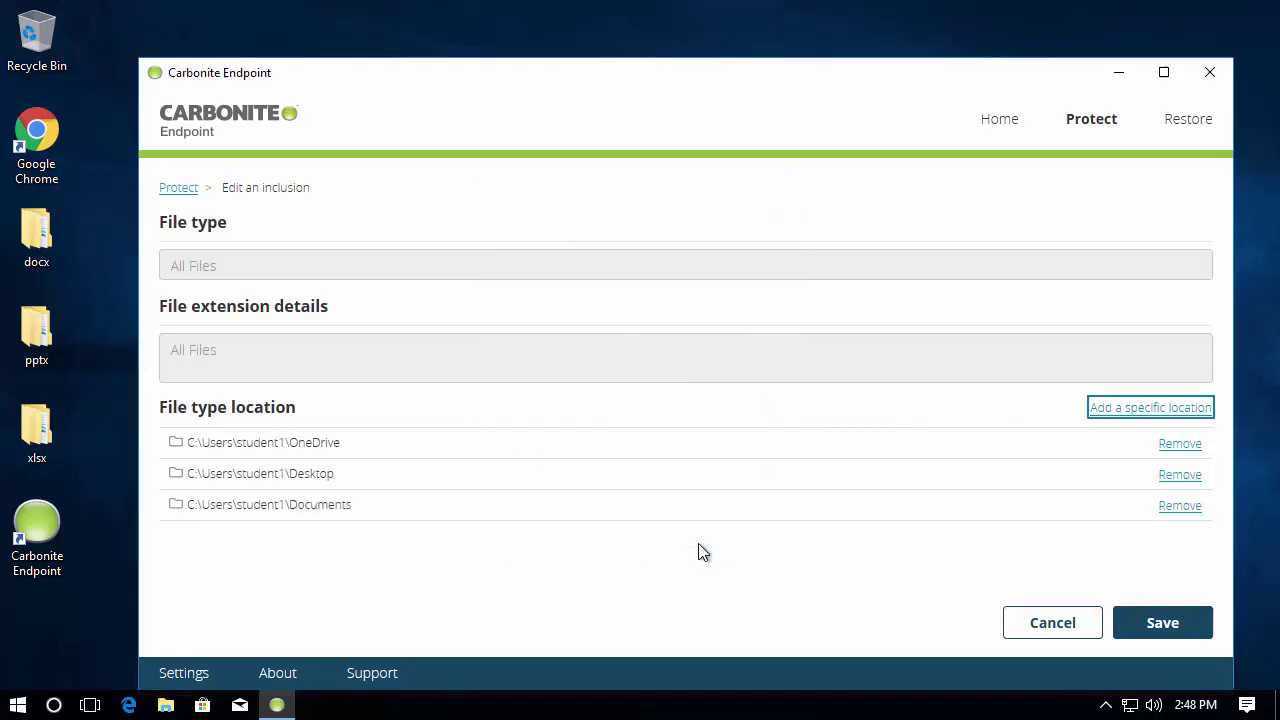
left_click(1162, 624)
left_click(1158, 623)
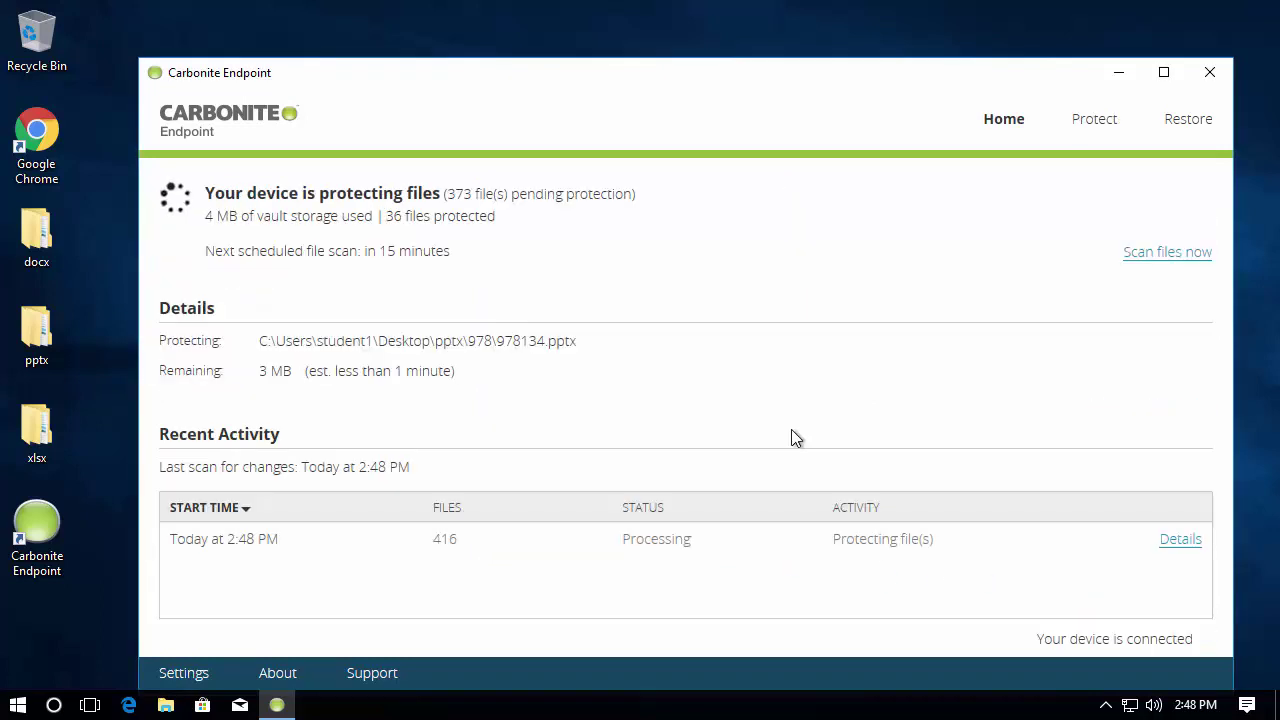
Set network utilization to use all available network bandwidth, review the backup frequency options, and save the settings
left_click(187, 674)
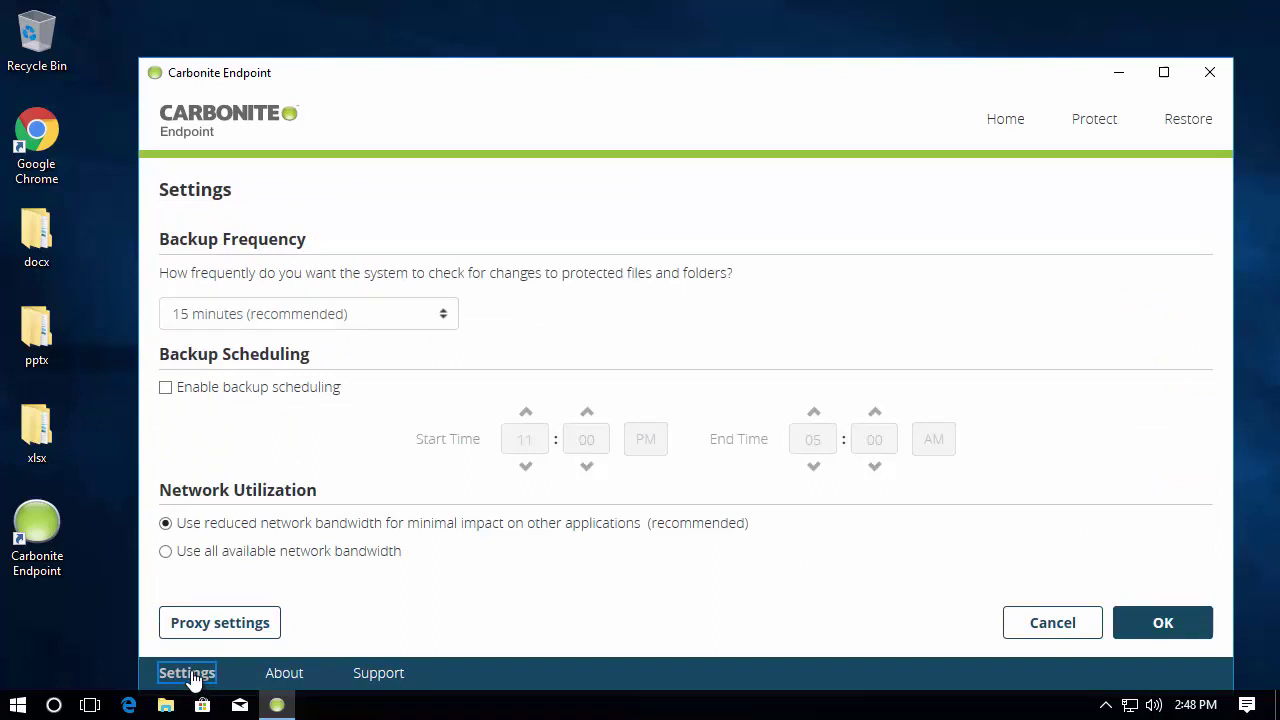
left_click(166, 553)
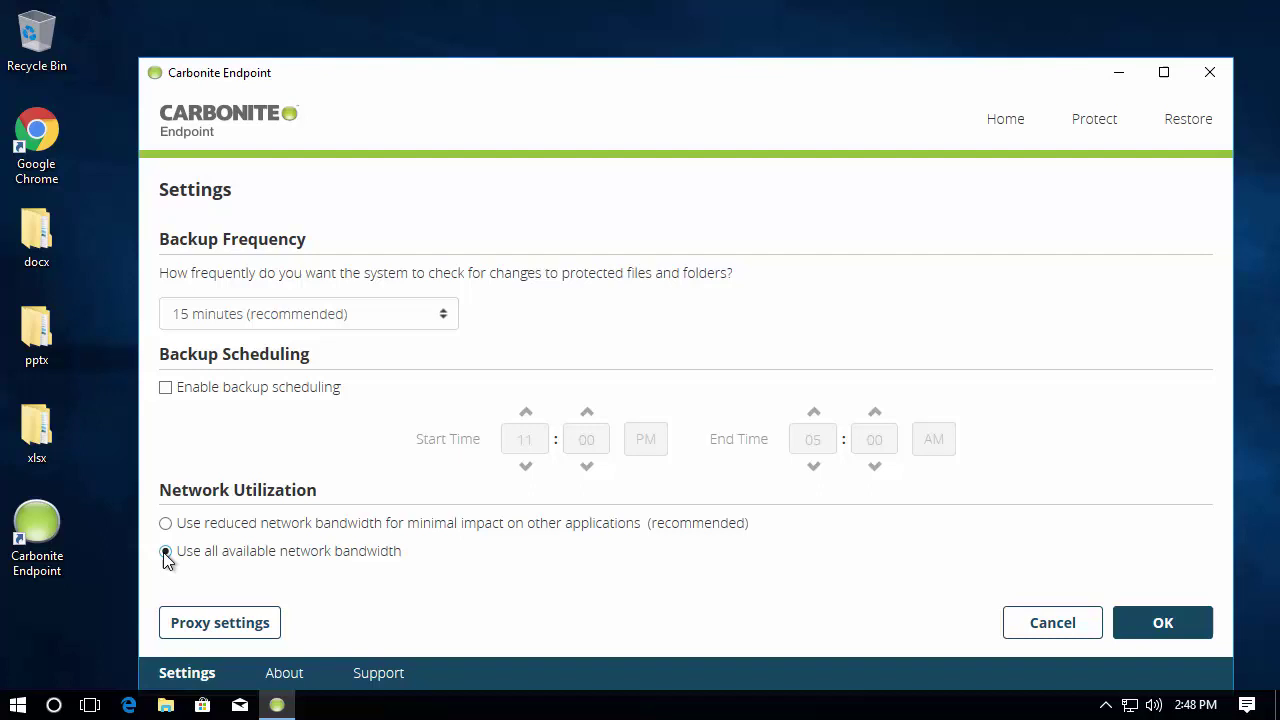
left_click(202, 314)
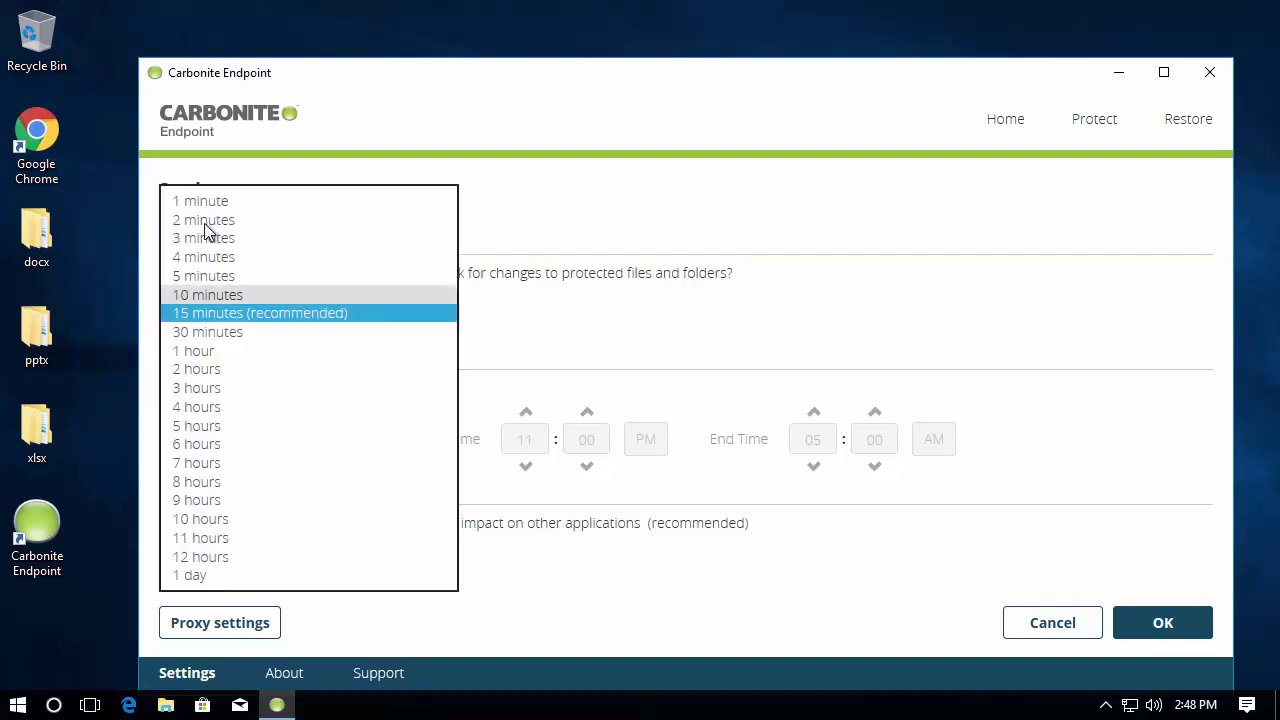
left_click(262, 180)
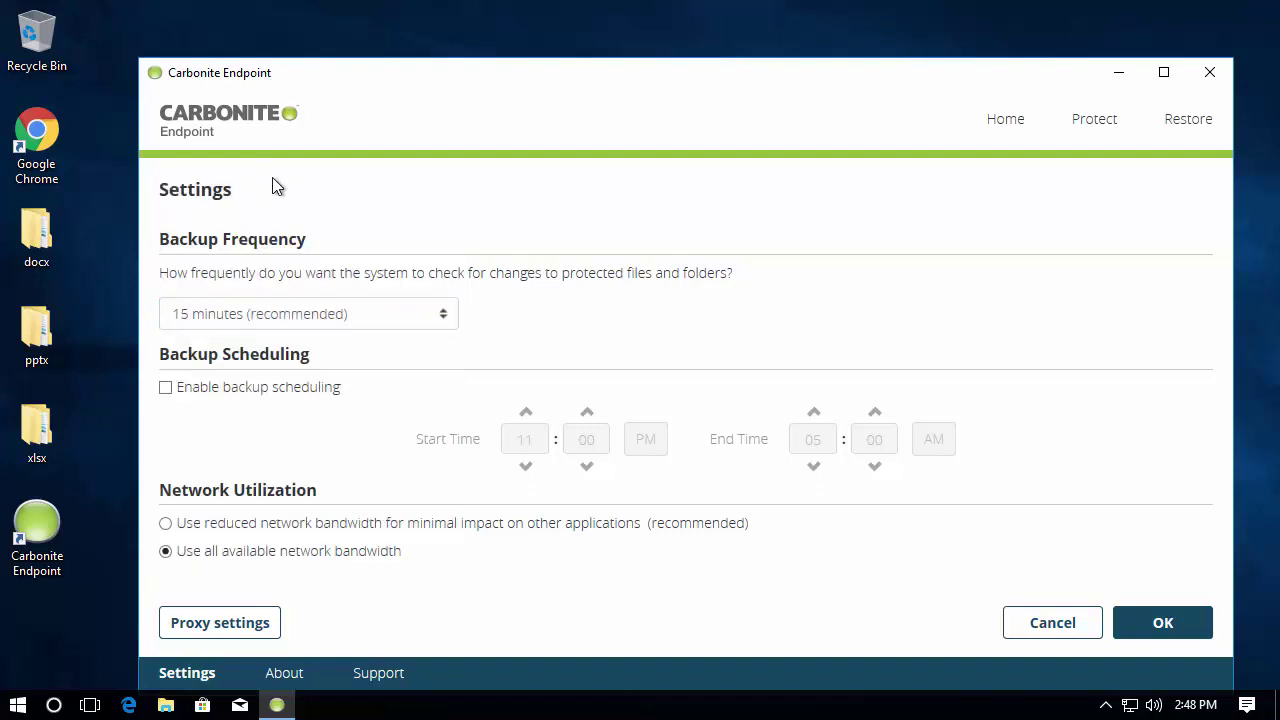
left_click(1168, 628)
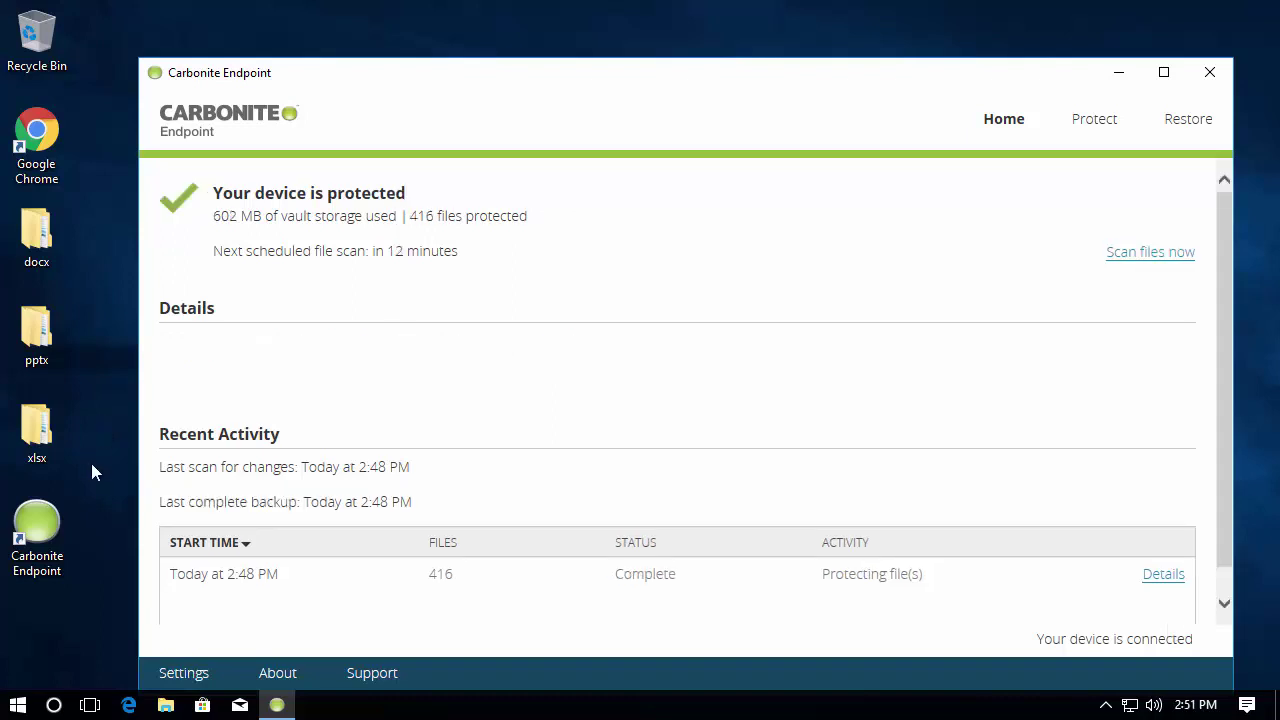
Permanently delete the docx, pptx and xlsx folders from the desktop
left_click_drag(91, 472, 22, 238)
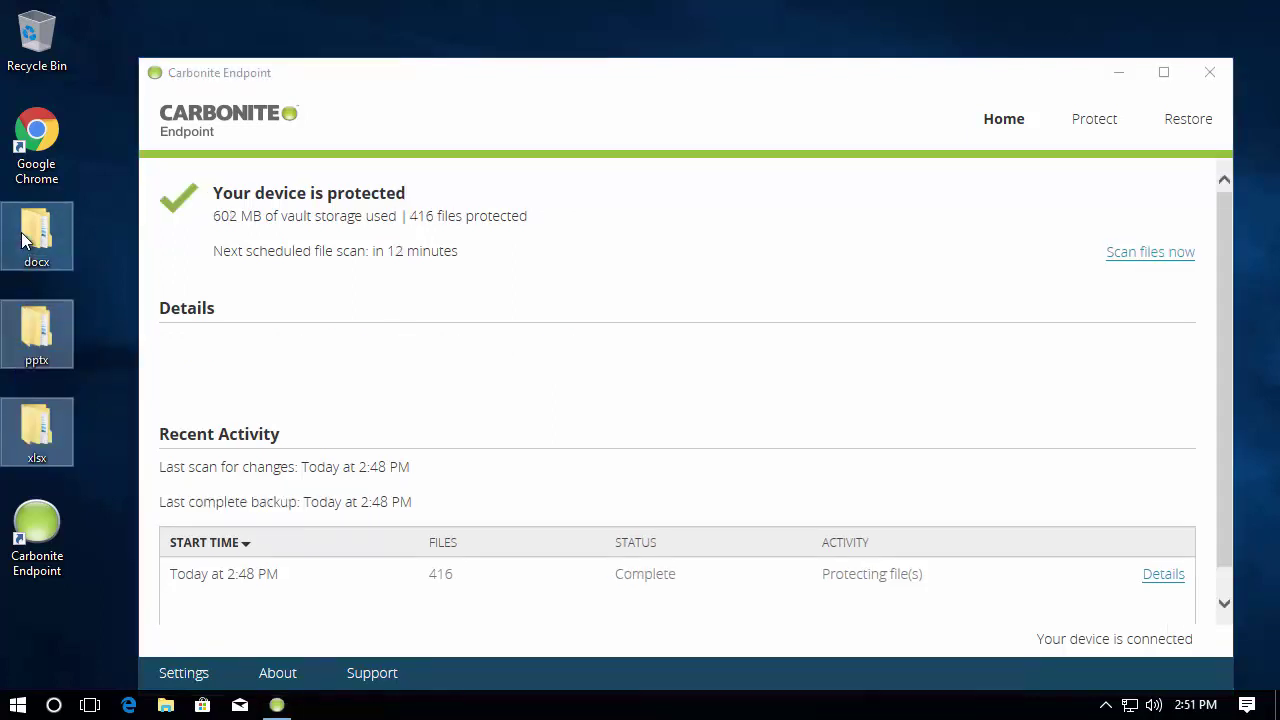
key("shift+Delete")
key("Return")
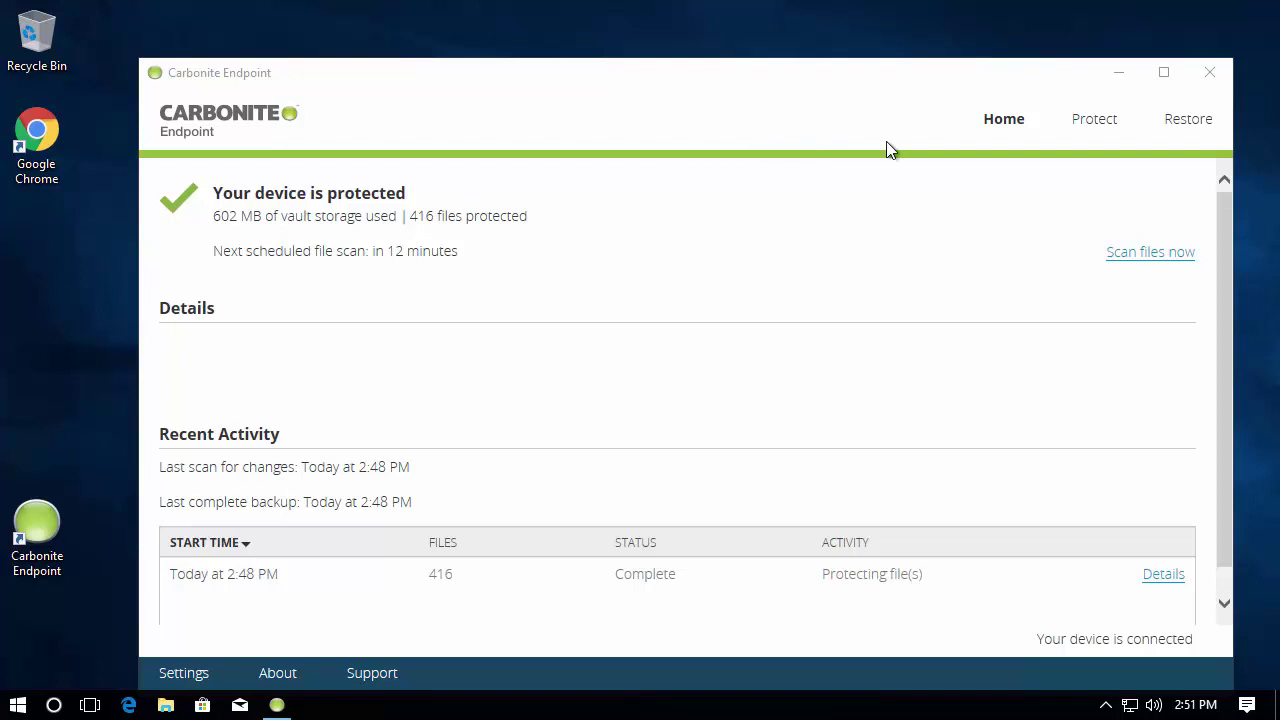
Include deleted files in the restore selection and browse the backup to the Desktop folder under C:\Users\student1
left_click(1205, 124)
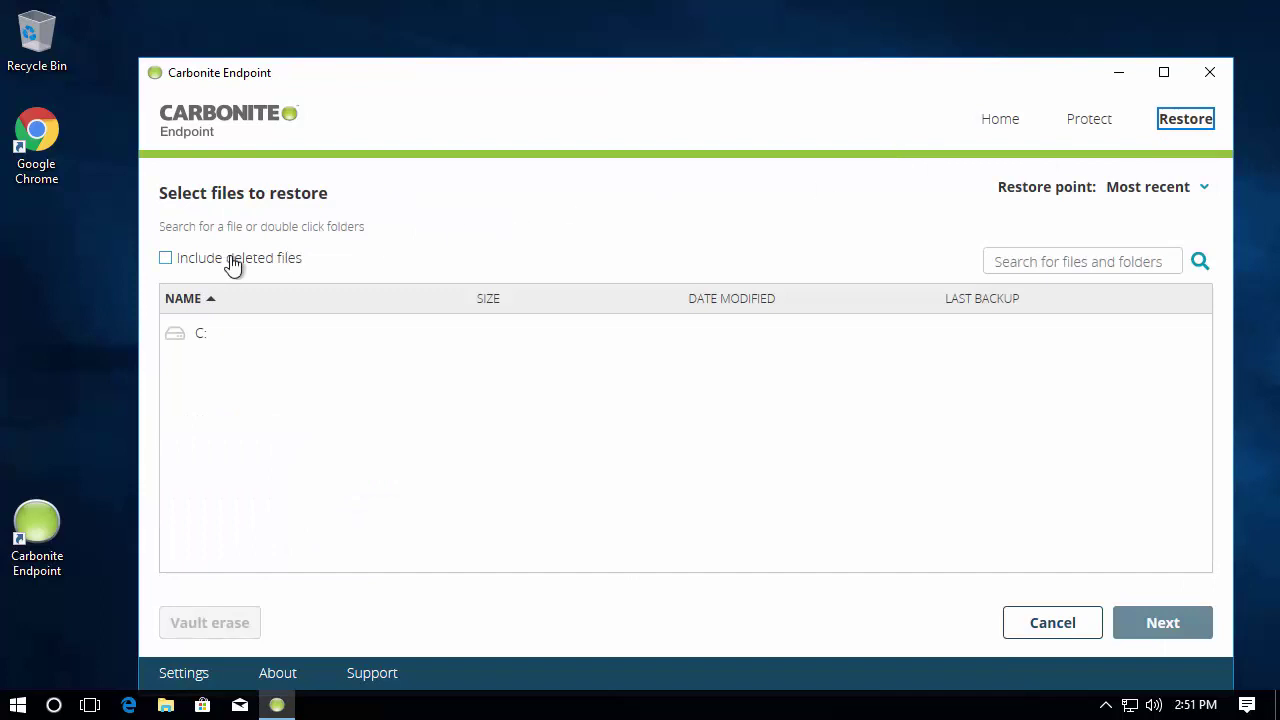
left_click(166, 259)
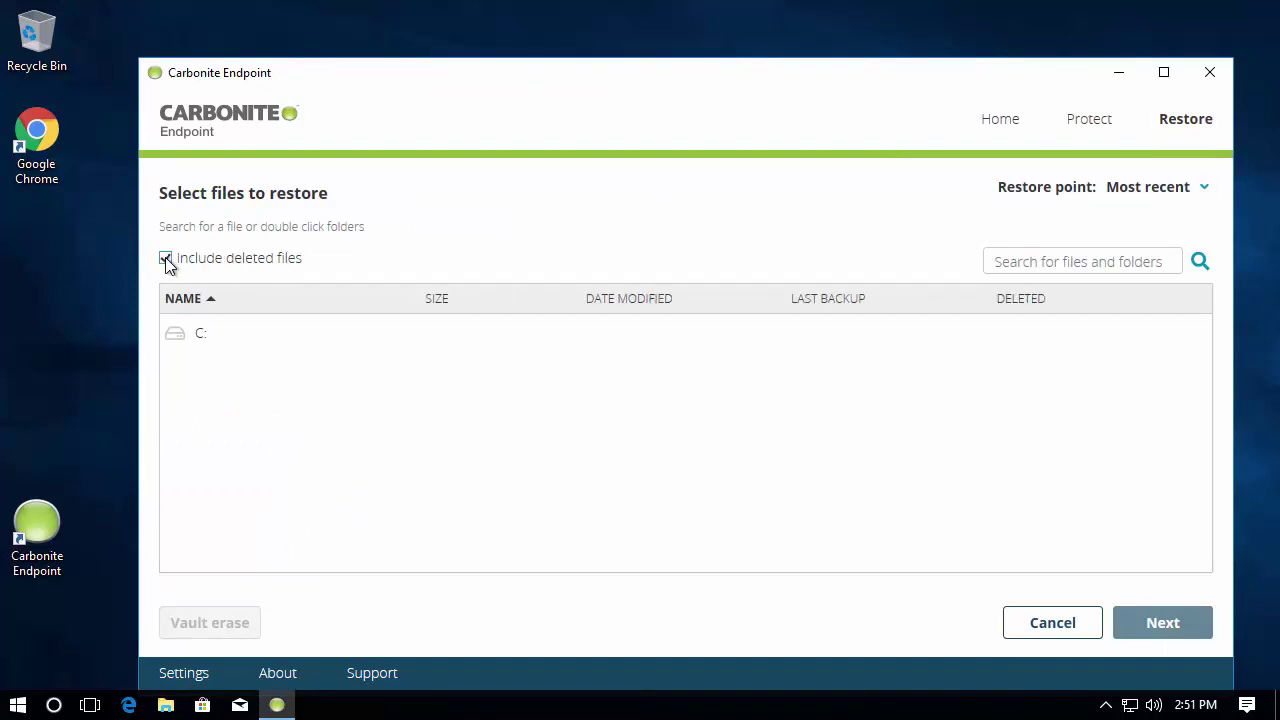
left_click(202, 338)
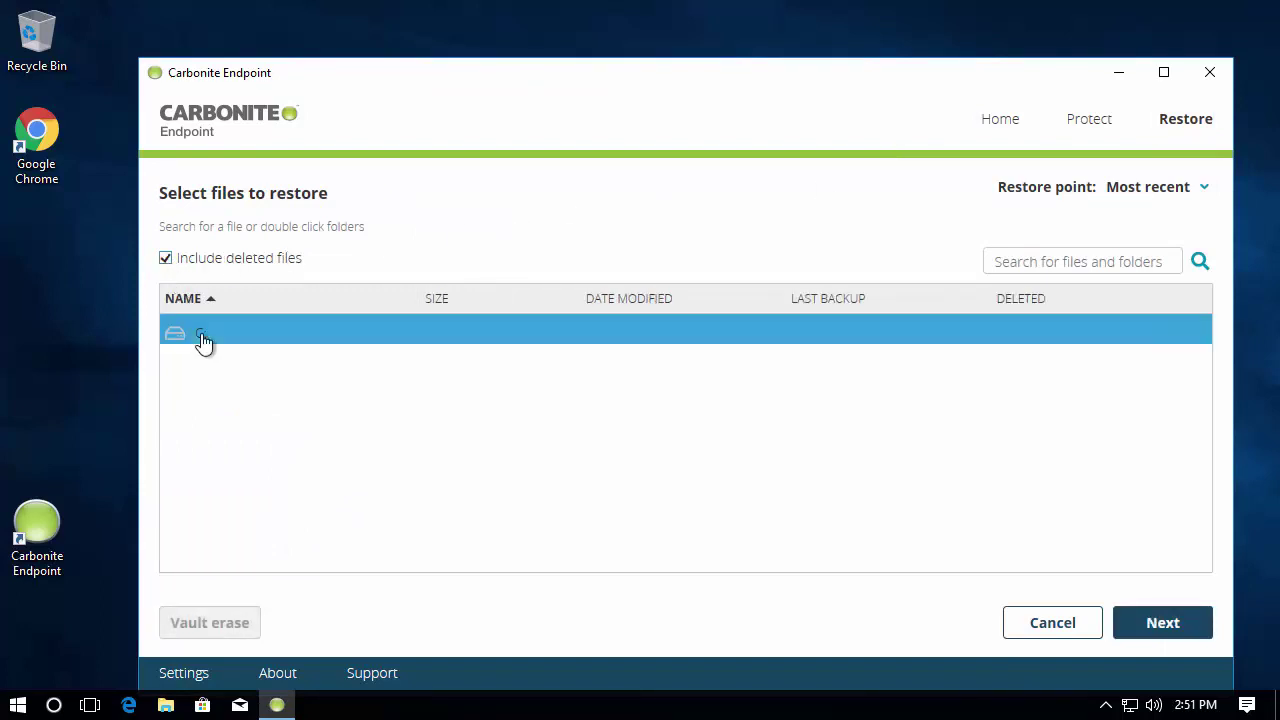
double_click(203, 340)
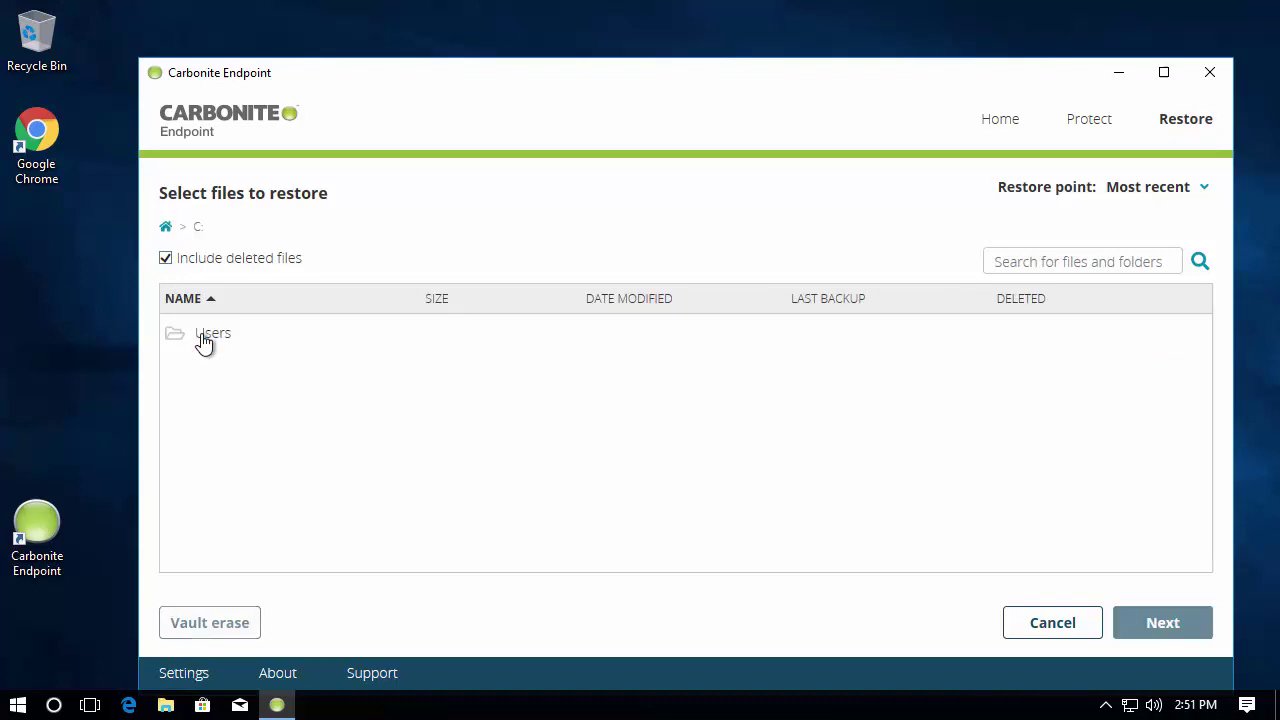
double_click(203, 340)
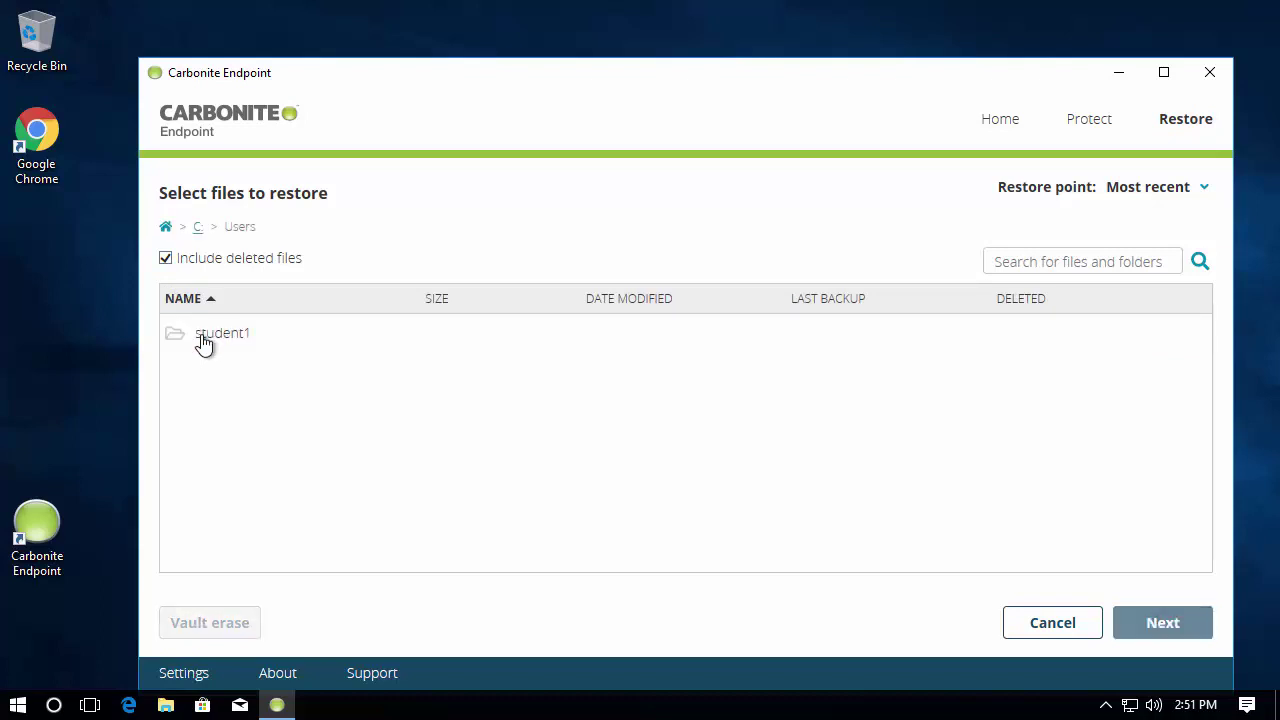
double_click(203, 340)
left_click(203, 340)
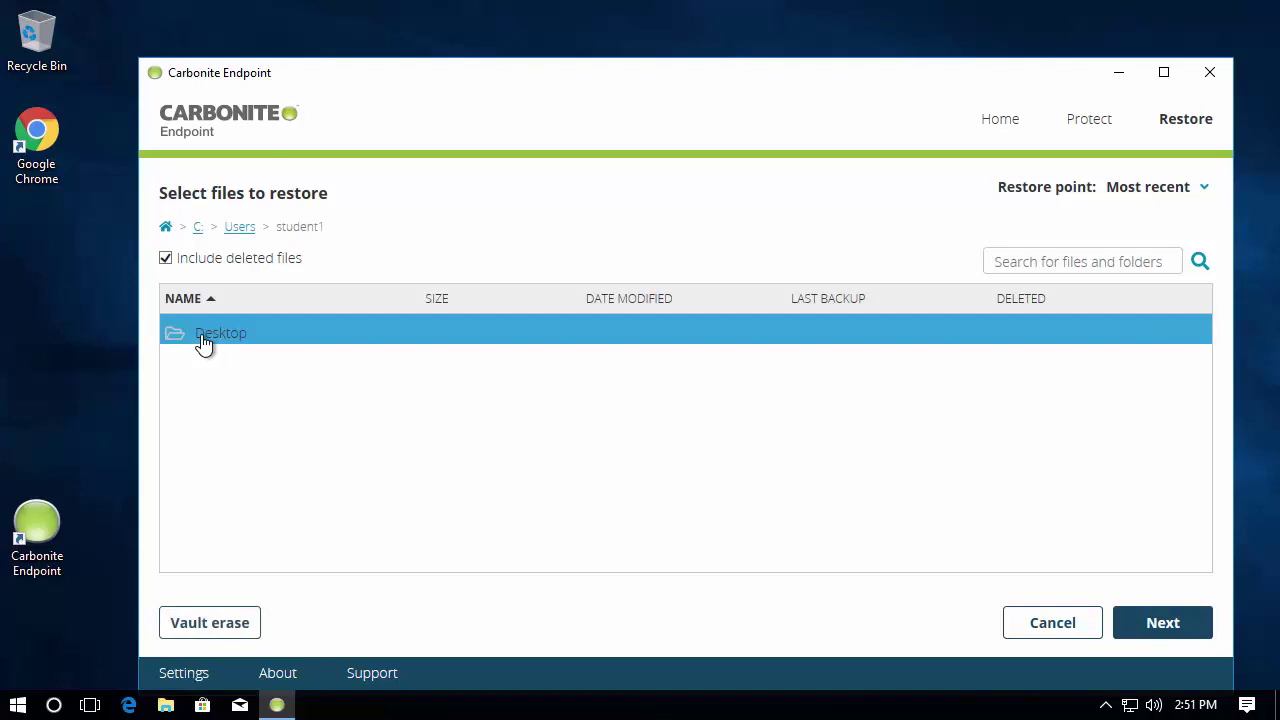
double_click(203, 340)
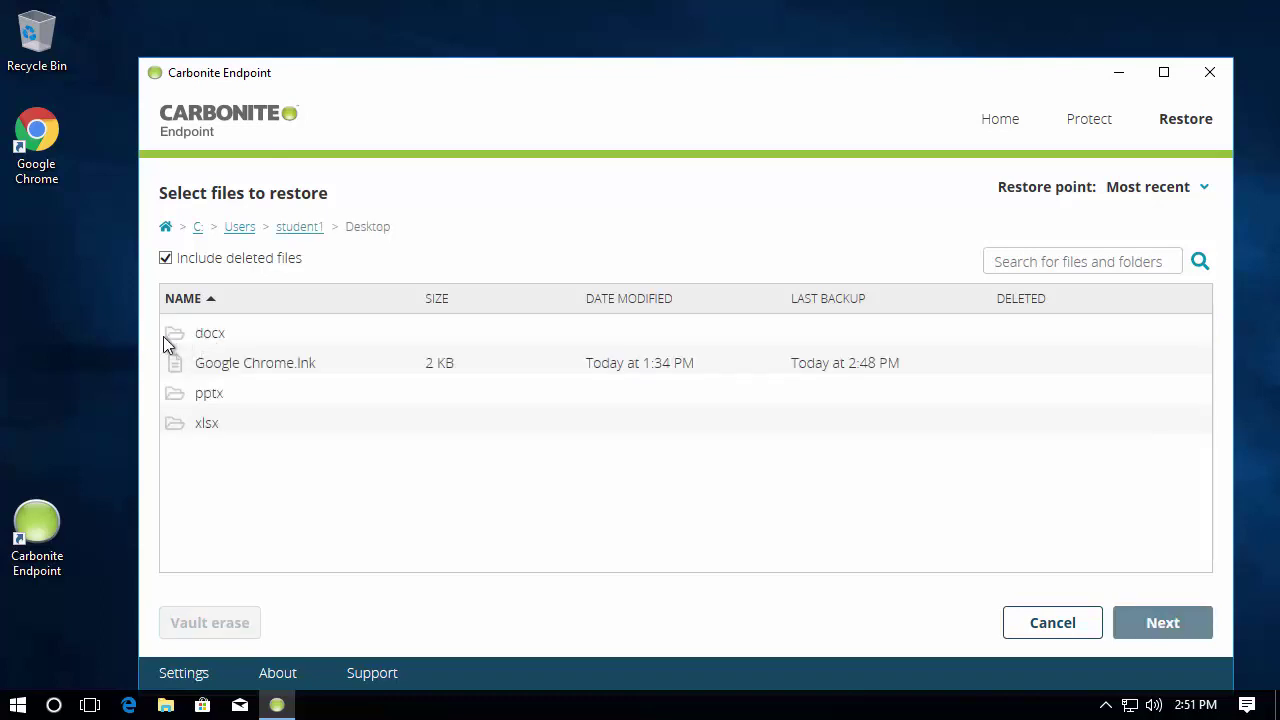
Select the backed-up docx, pptx and xlsx folders and proceed to the restore settings
left_click(168, 338)
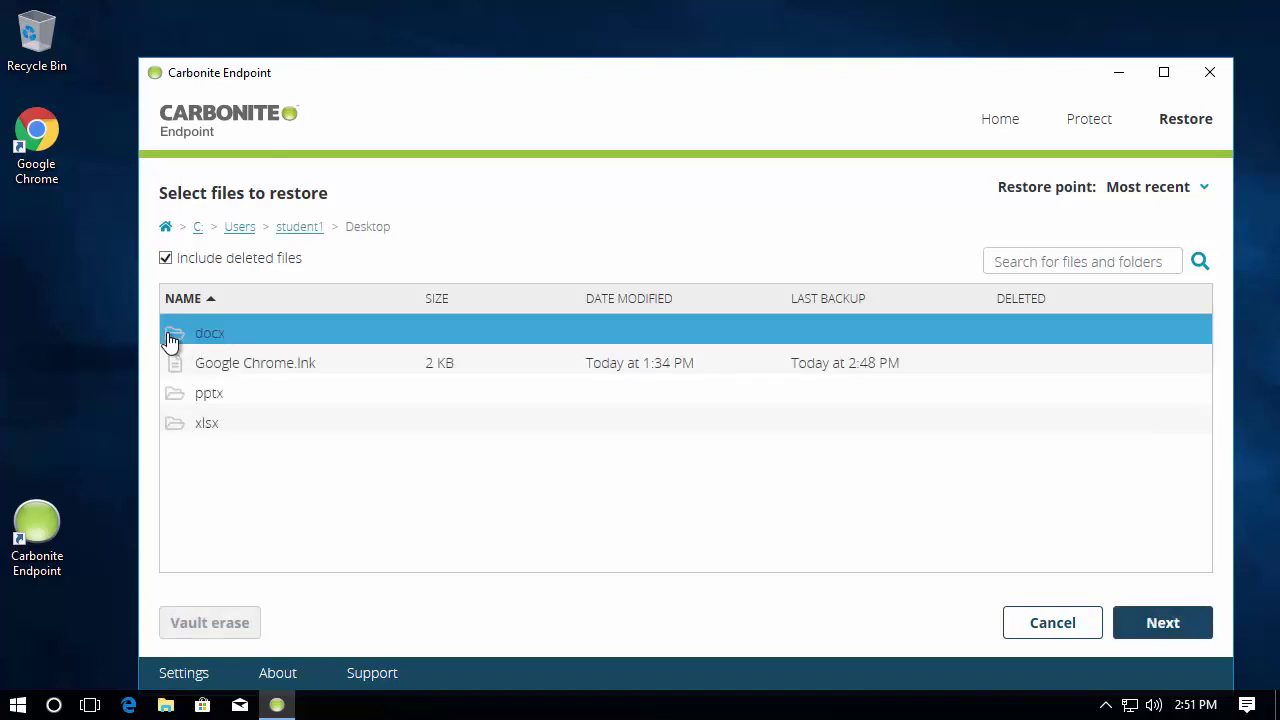
left_click(172, 398)
left_click(174, 428, "ctrl")
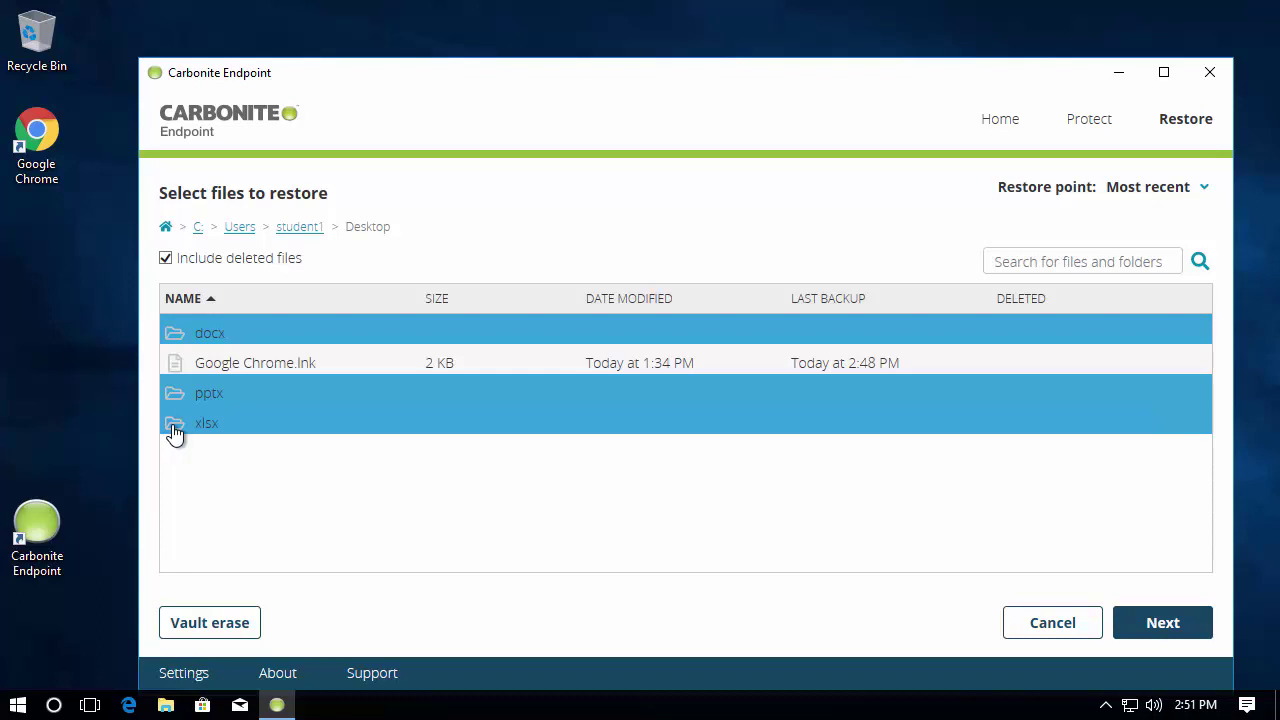
left_click(1189, 624)
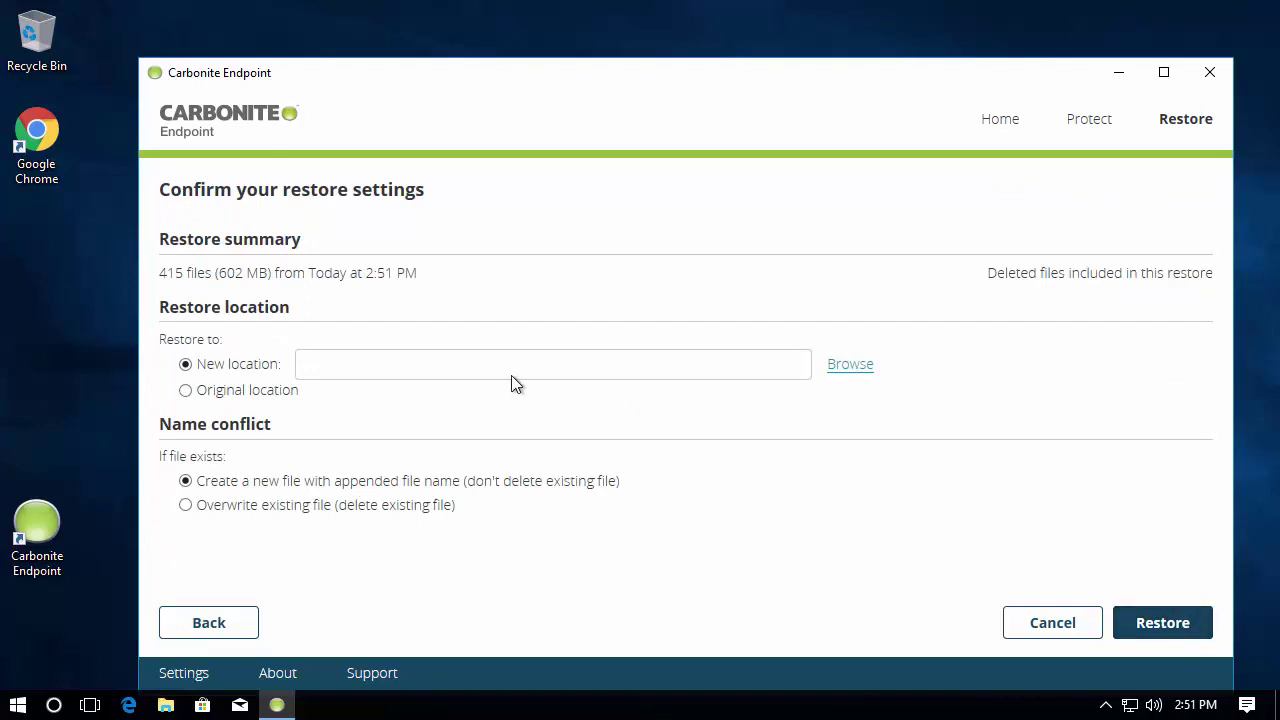
Restore the selected folders to their original location, overwriting any existing files
left_click(258, 391)
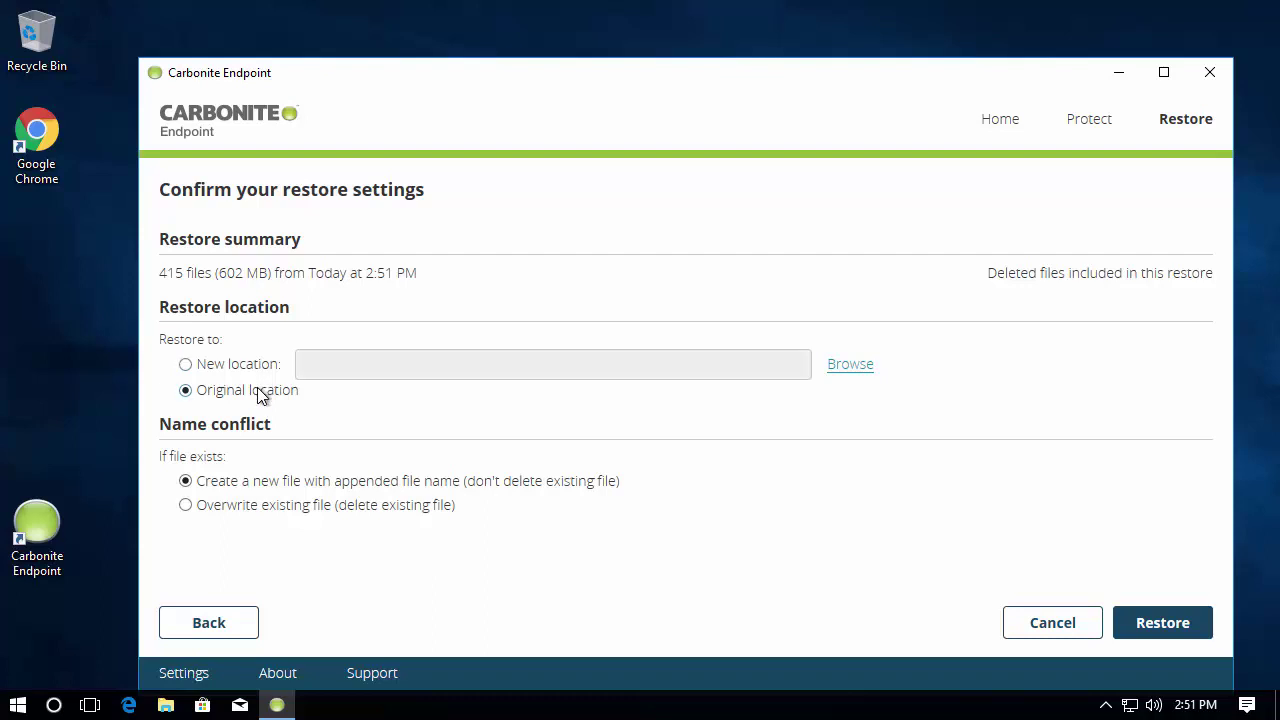
left_click(256, 506)
left_click(1177, 624)
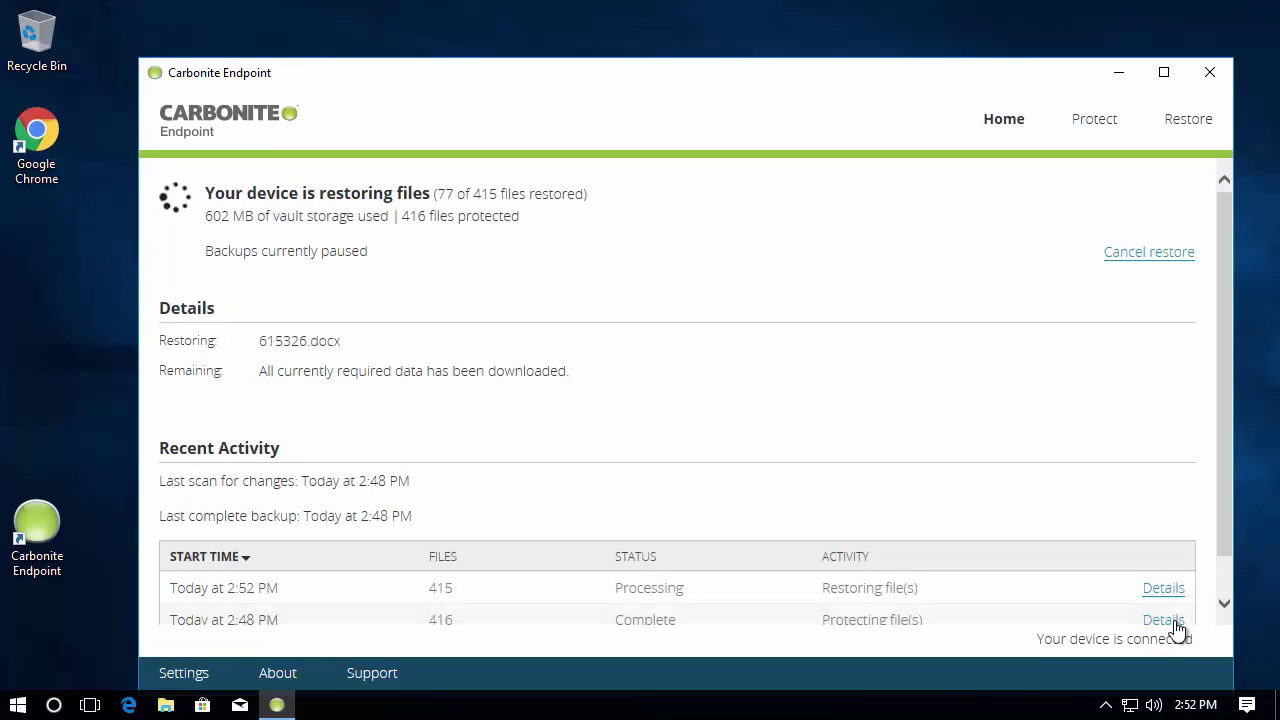